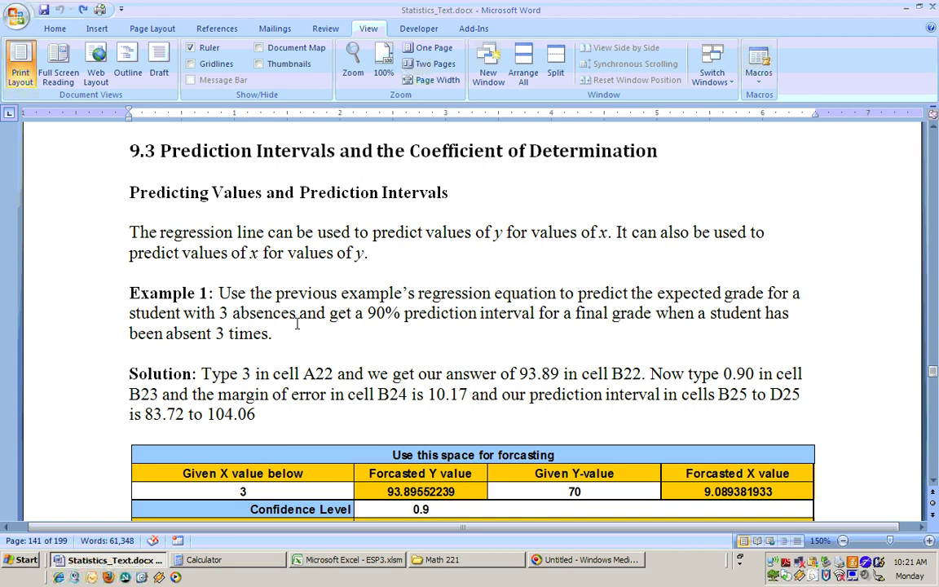
Switch to the ESP3.xlsm workbook in Excel and set the given X value in cell A22 to 3.
click(326, 561)
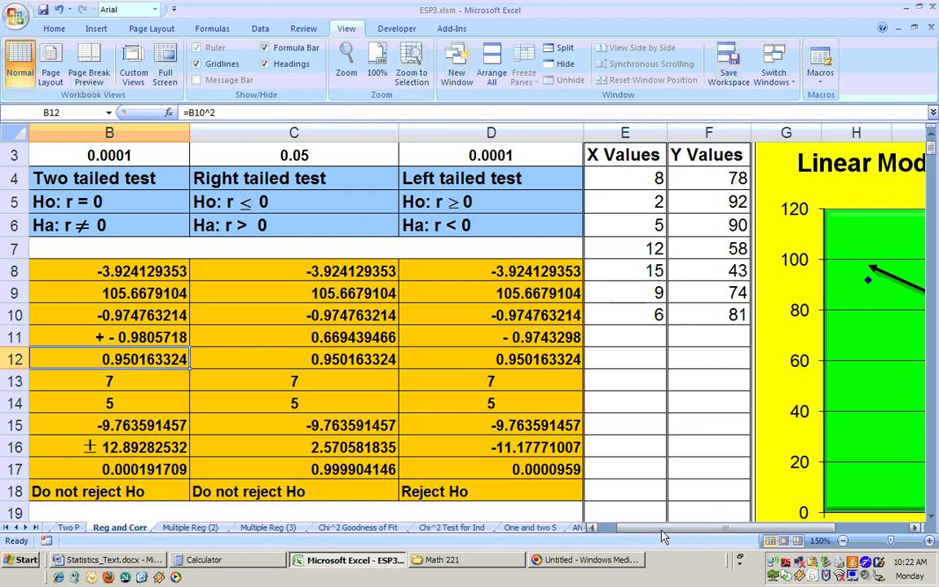
drag(667, 536, 706, 534)
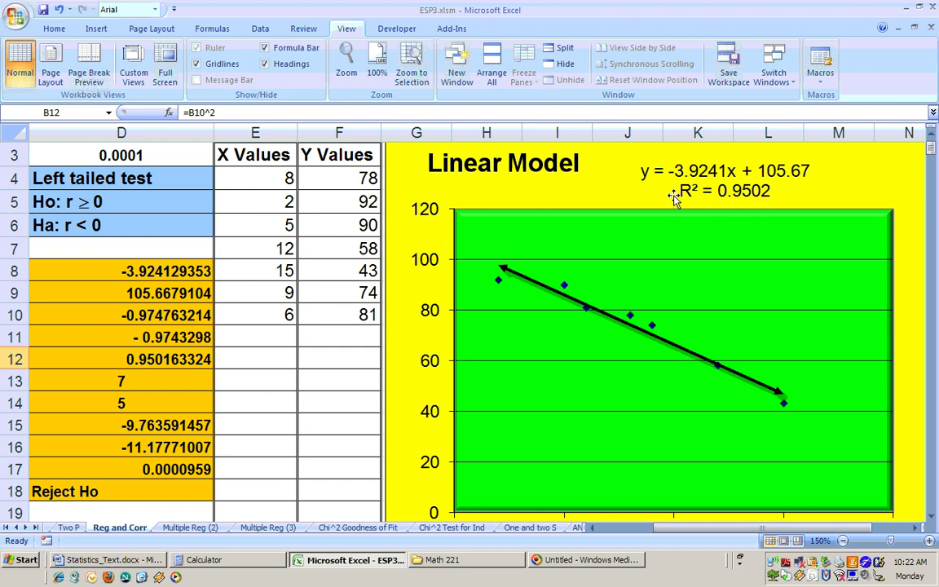
drag(774, 528, 707, 544)
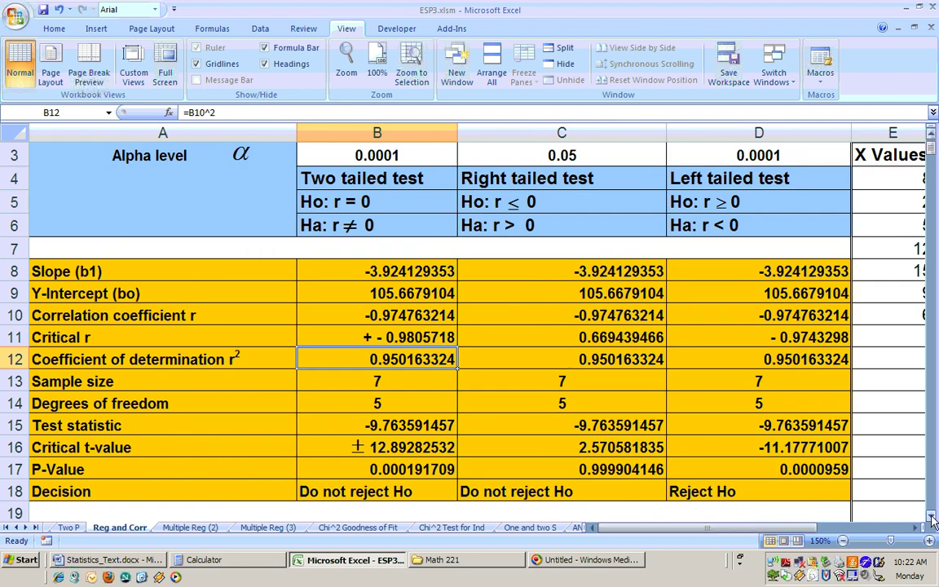
drag(933, 519, 933, 518)
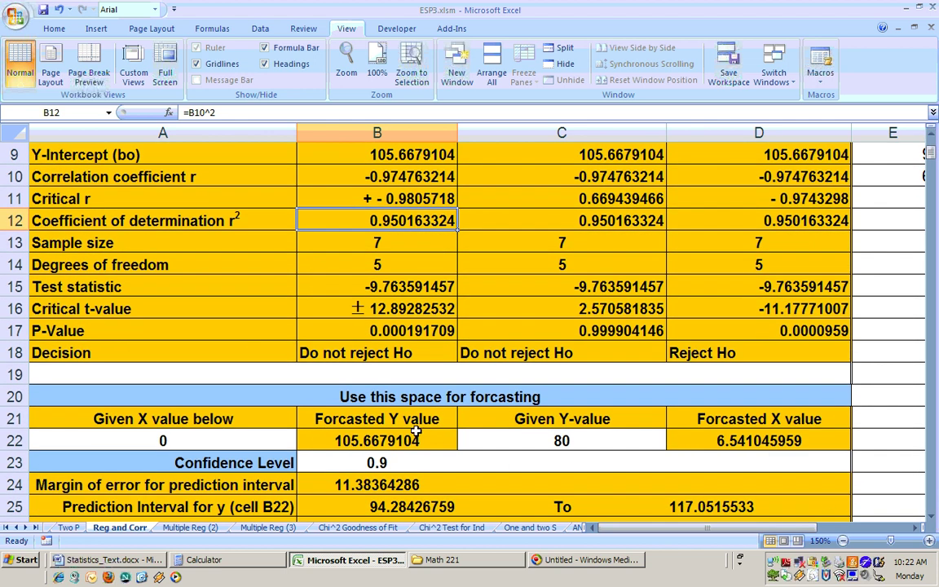
click(181, 441)
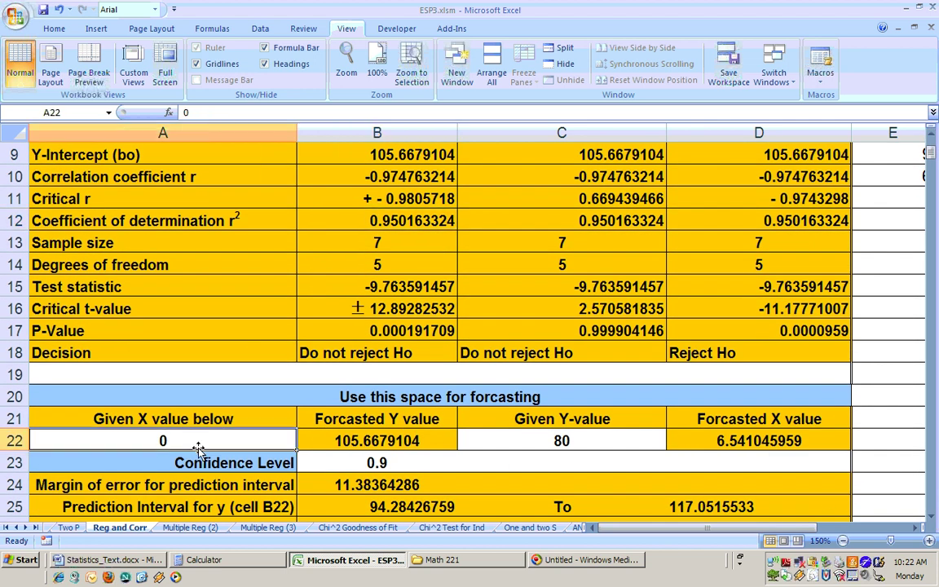
text(3)
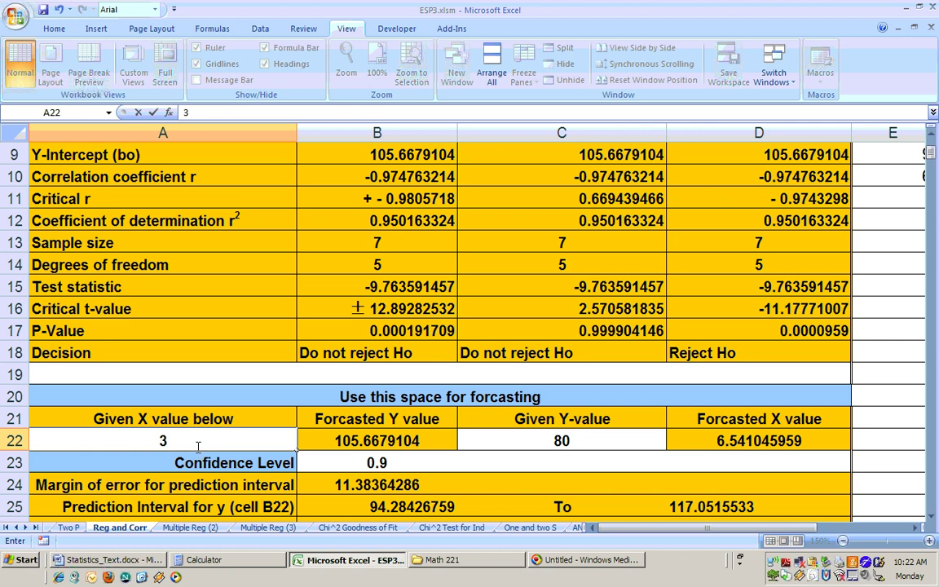
key(Return)
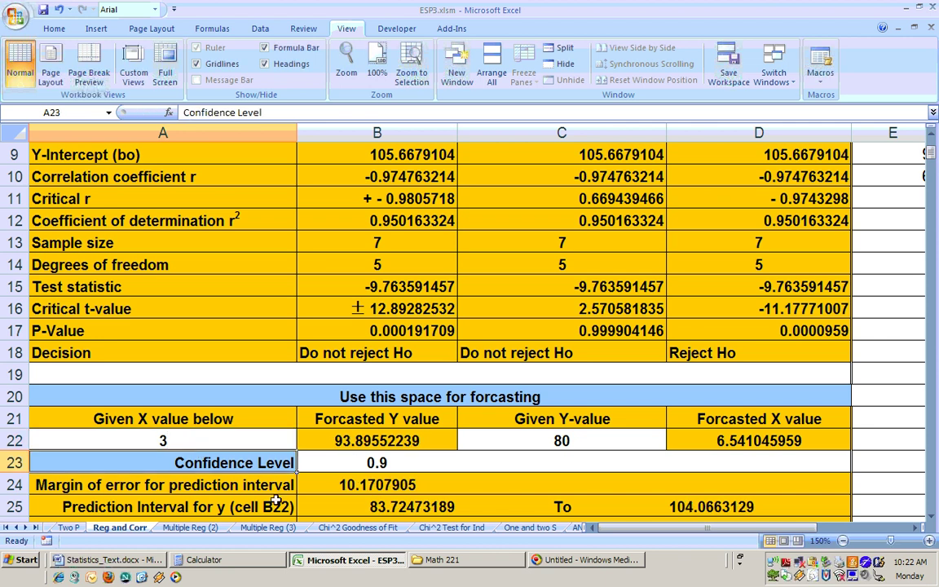
Examine the forecasted Y value, confidence level, margin of error and both limits of the prediction interval for y in the forecasting section.
click(423, 441)
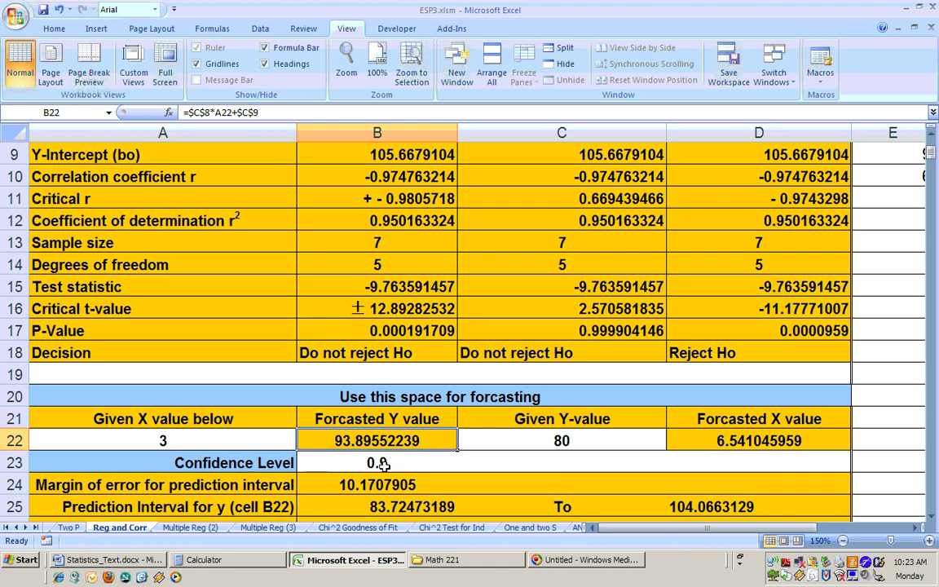
click(384, 463)
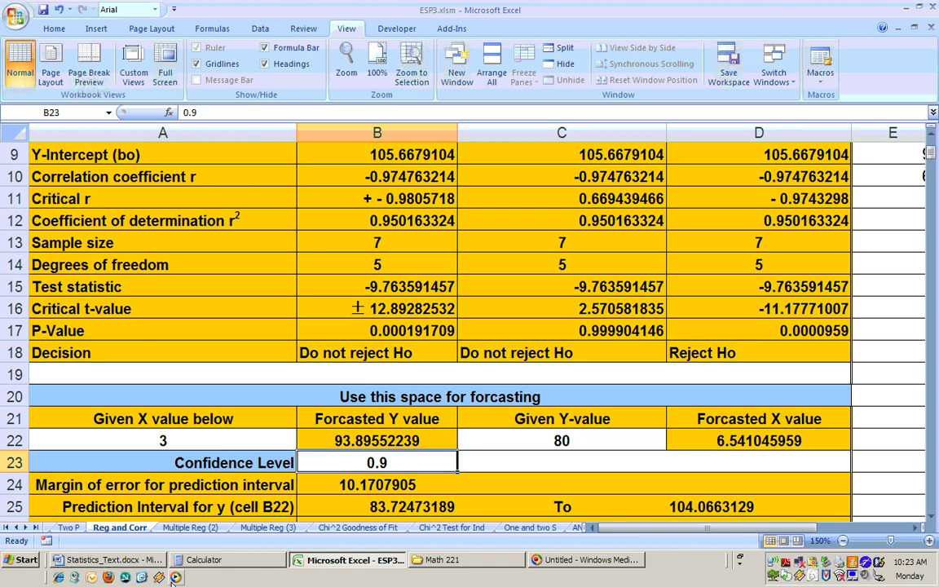
click(106, 560)
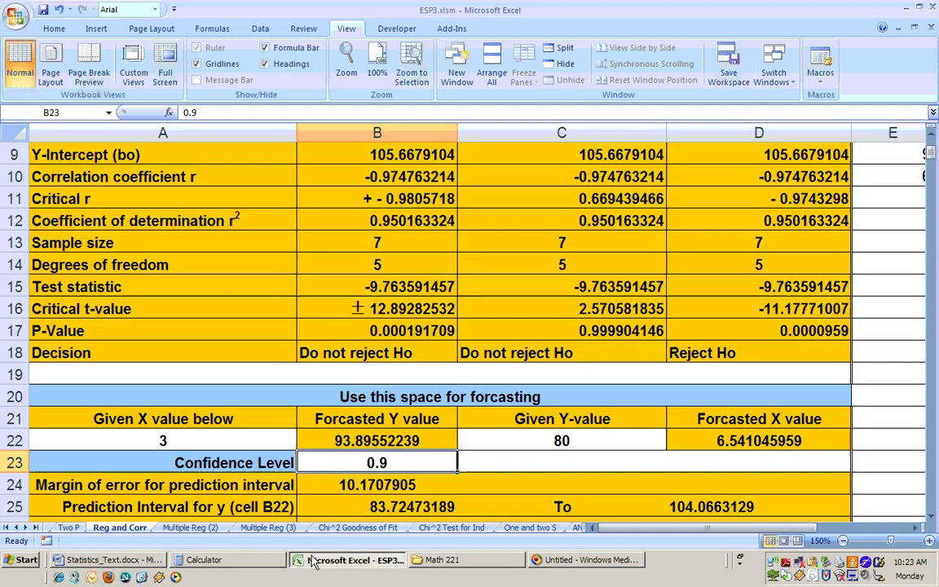
click(342, 560)
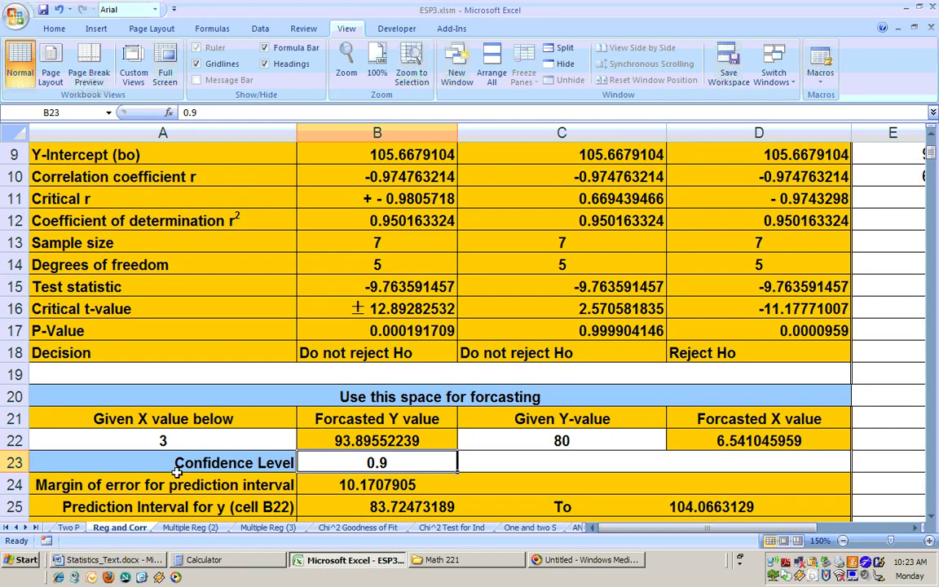
click(367, 484)
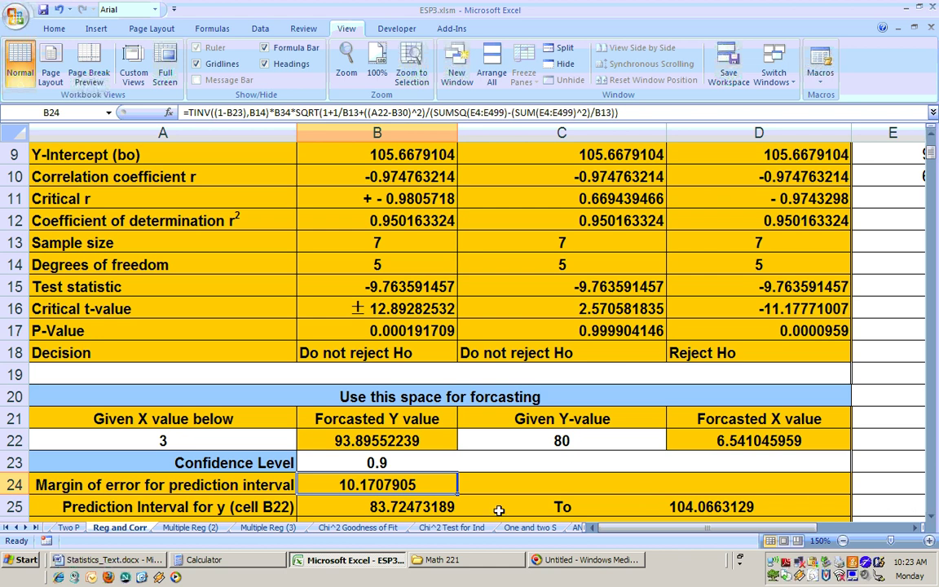
click(932, 517)
click(932, 516)
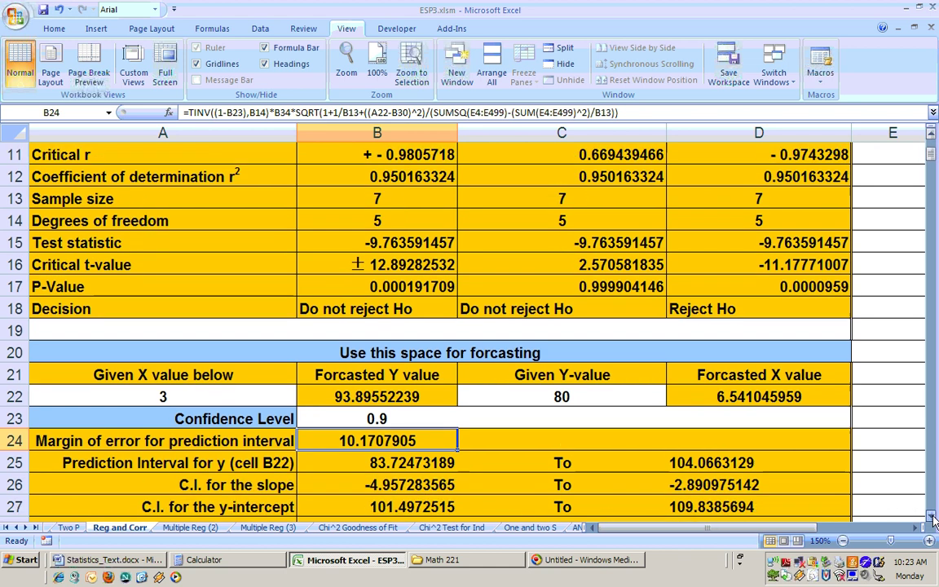
click(379, 463)
click(660, 465)
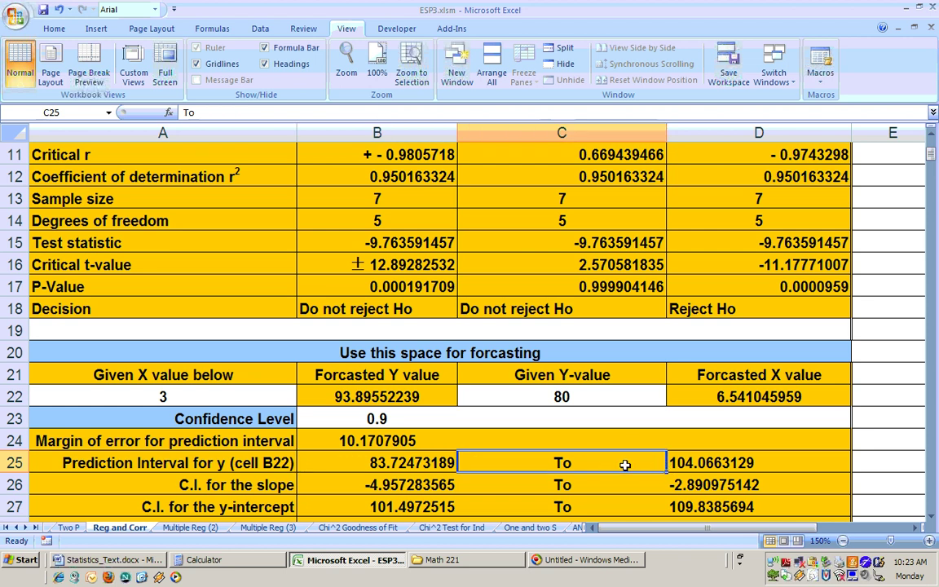
click(347, 419)
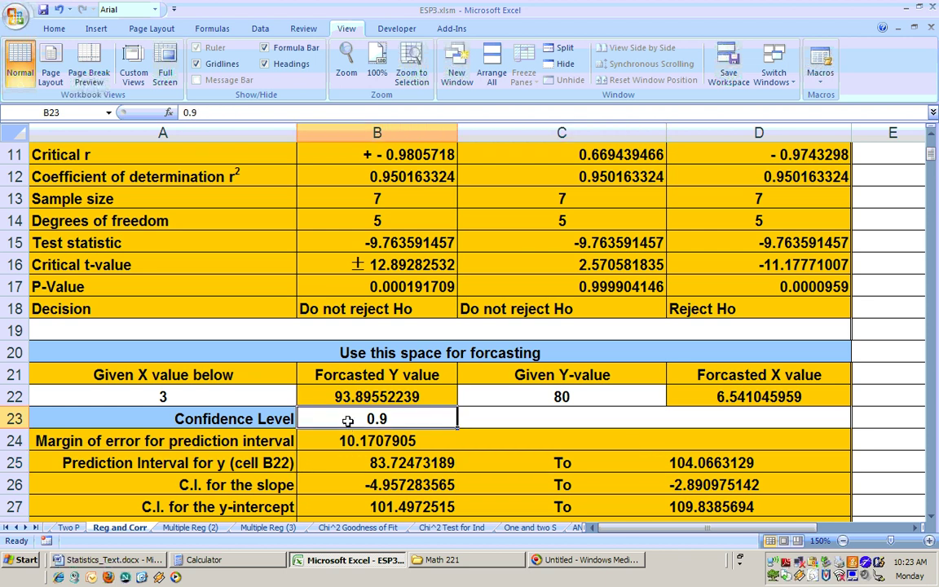
click(251, 393)
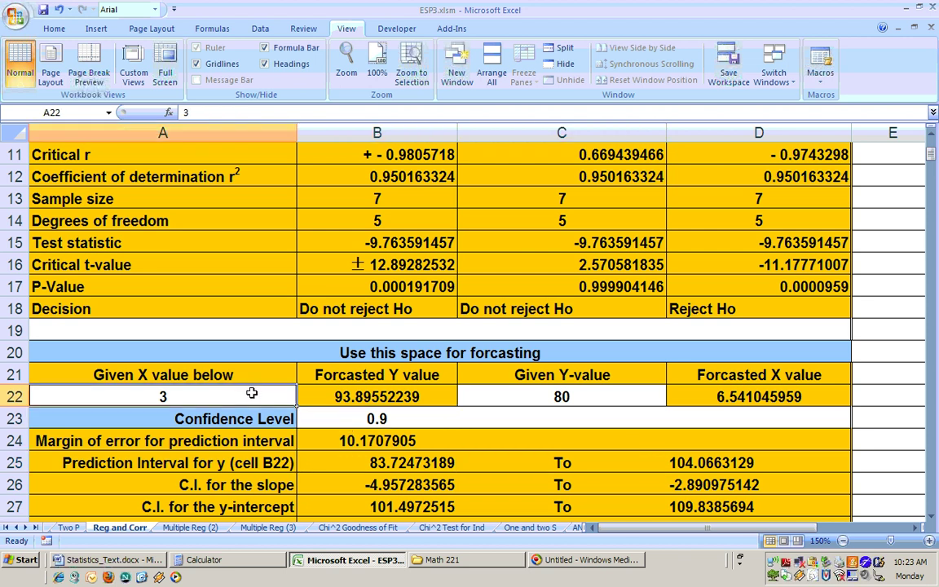
click(362, 464)
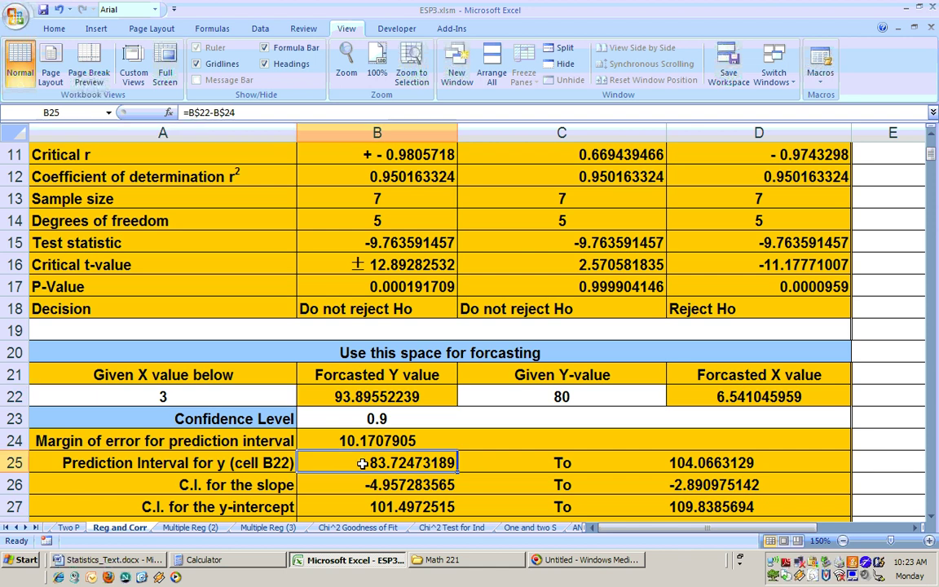
click(712, 463)
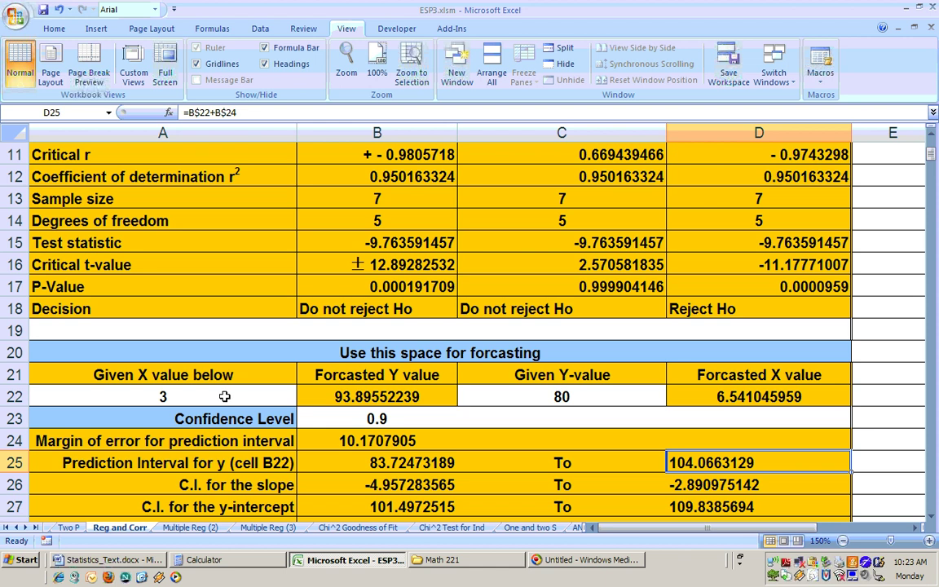
Set the confidence level in cell B23 to .95.
click(374, 418)
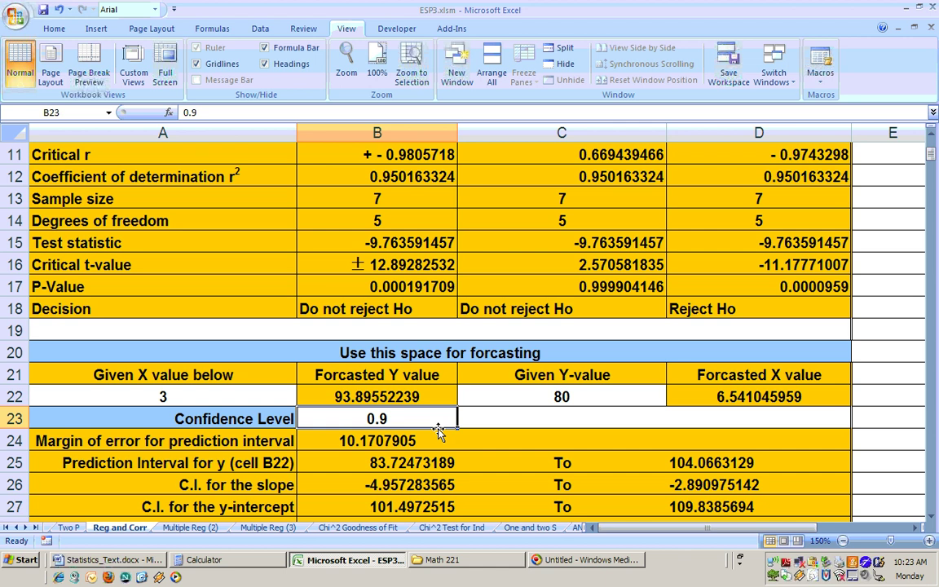
key(BackSpace)
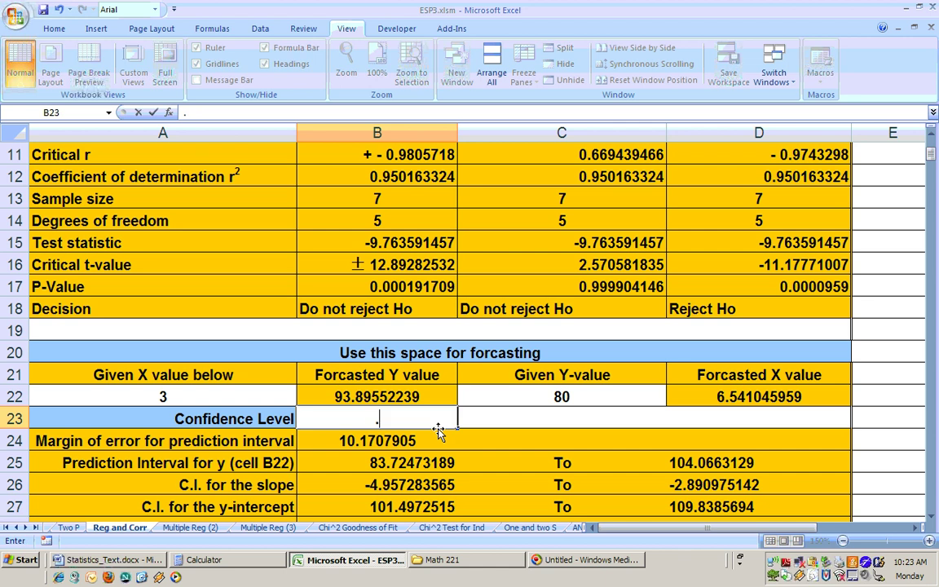
text(.95)
key(Return)
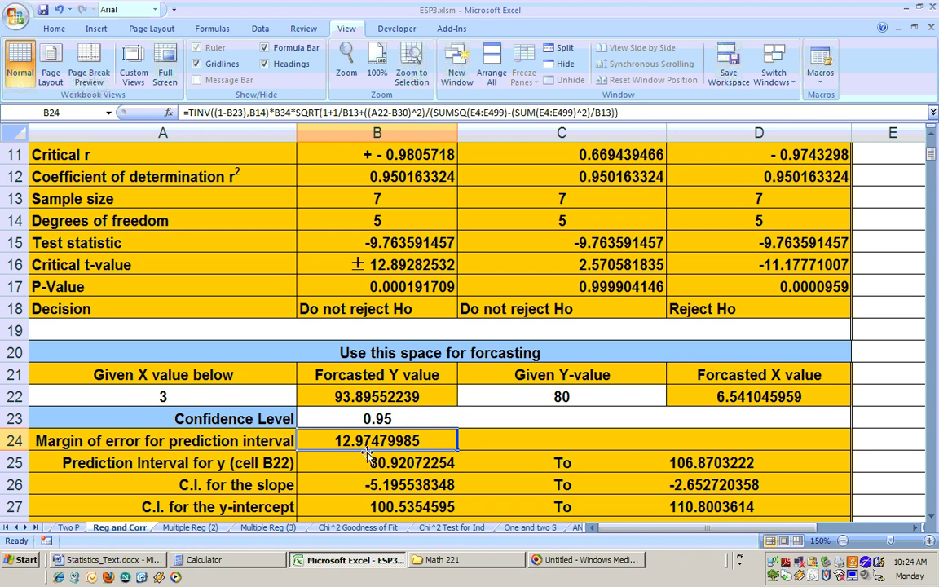
Set the given X value in cell A22 to 10.
click(186, 395)
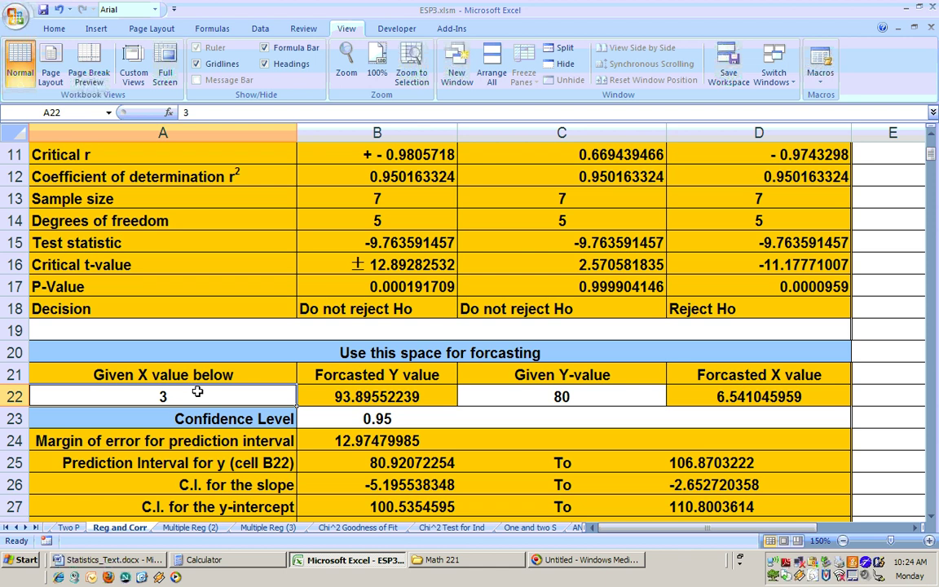
text(10)
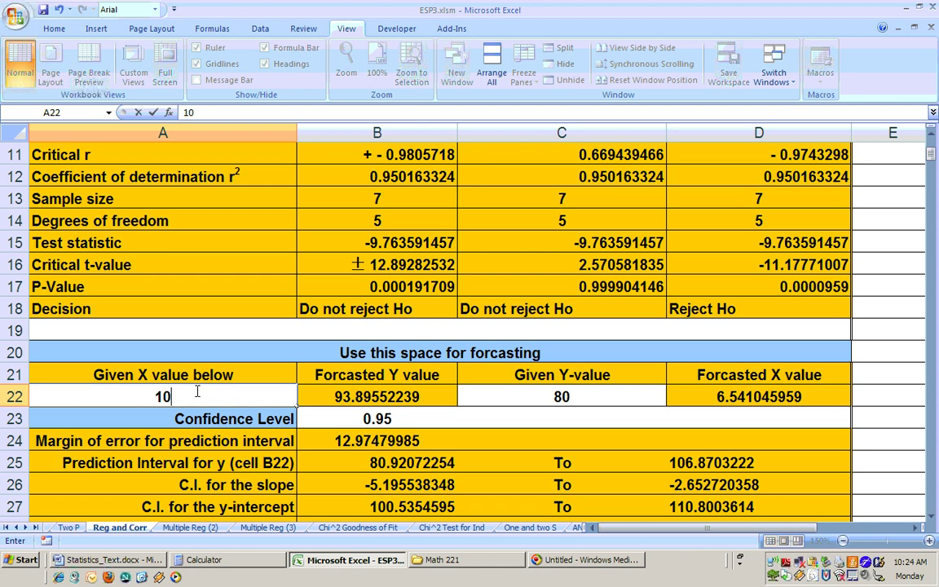
key(Return)
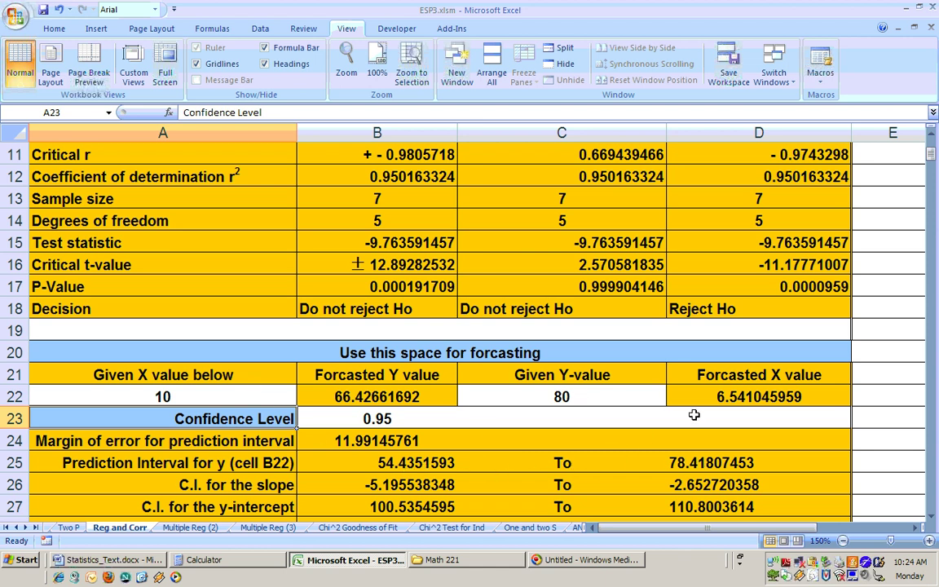
Examine the given Y-value in C22 and the forecasted X value with its formula in D22.
click(586, 400)
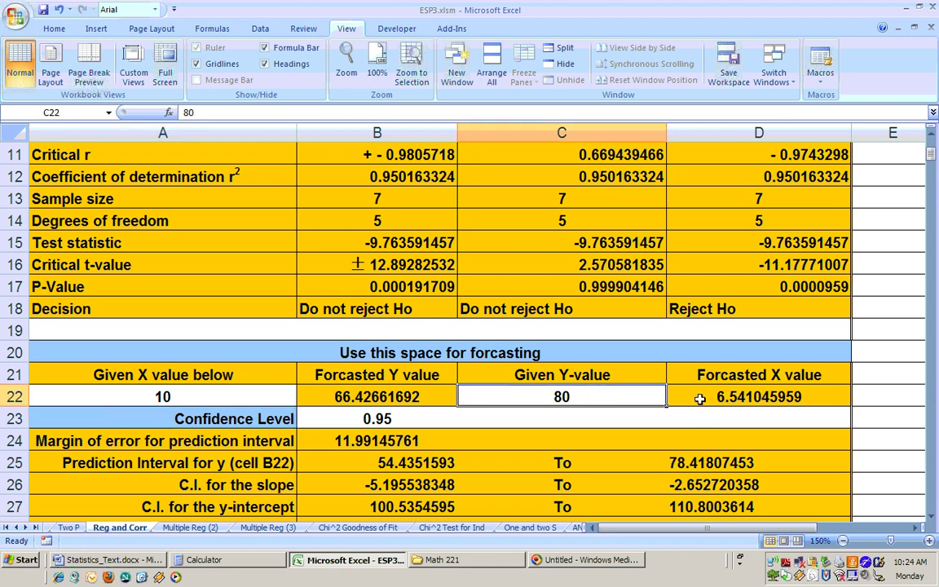
click(747, 399)
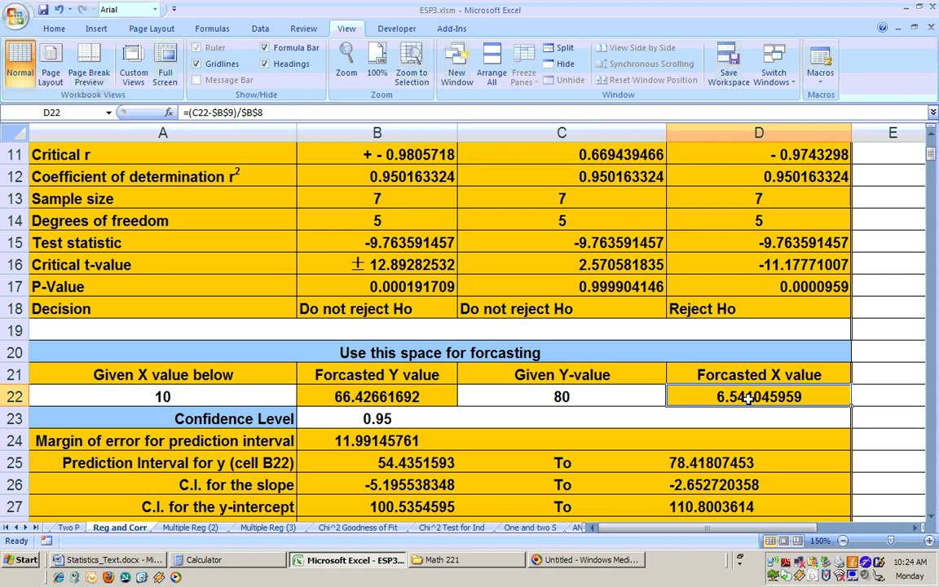
click(539, 396)
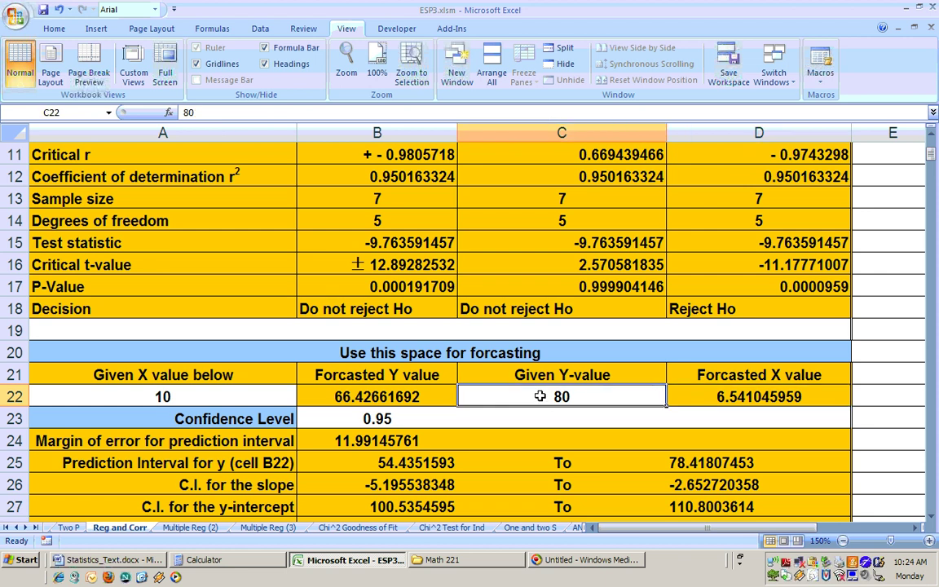
click(734, 399)
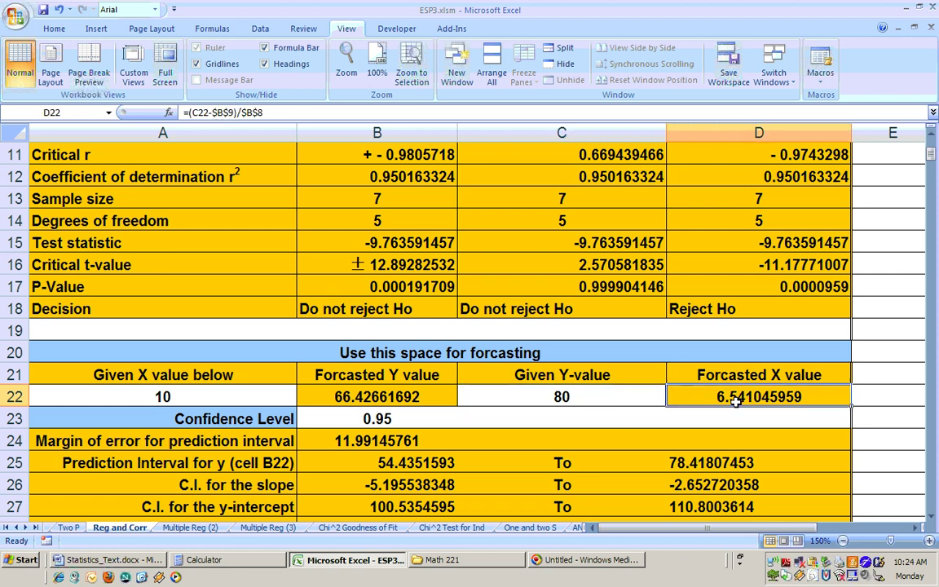
click(577, 397)
click(714, 399)
Inspect the Linear Model chart and its regression equation beside the X and Y data, and return to the forecasting section.
scroll(730, 481, right, 2)
drag(825, 535, 840, 536)
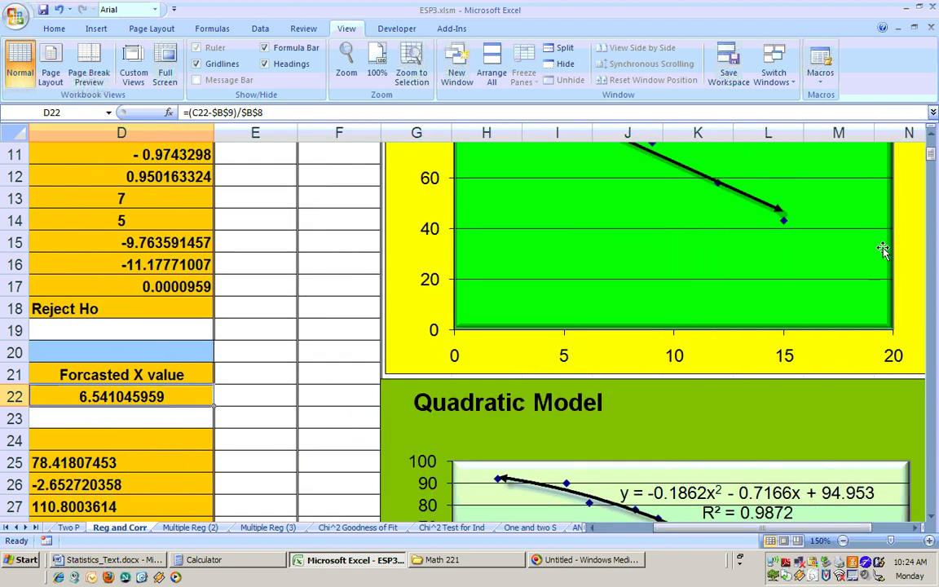
click(931, 137)
click(931, 137)
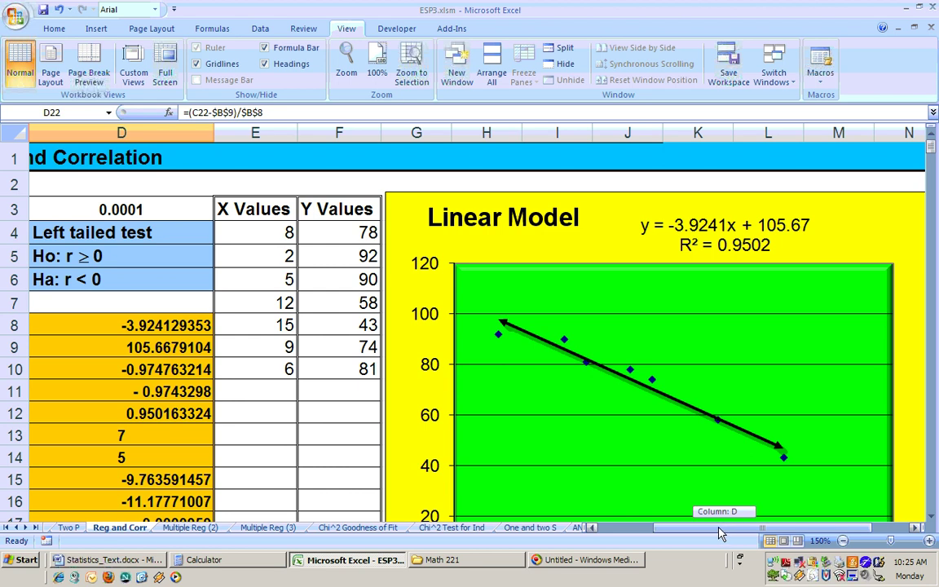
scroll(644, 481, left, 3)
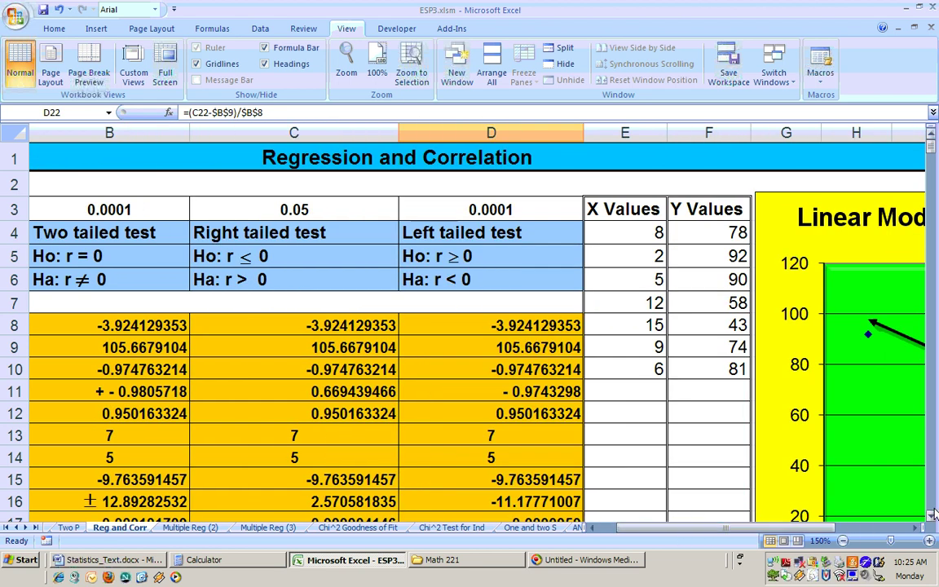
drag(932, 518, 932, 518)
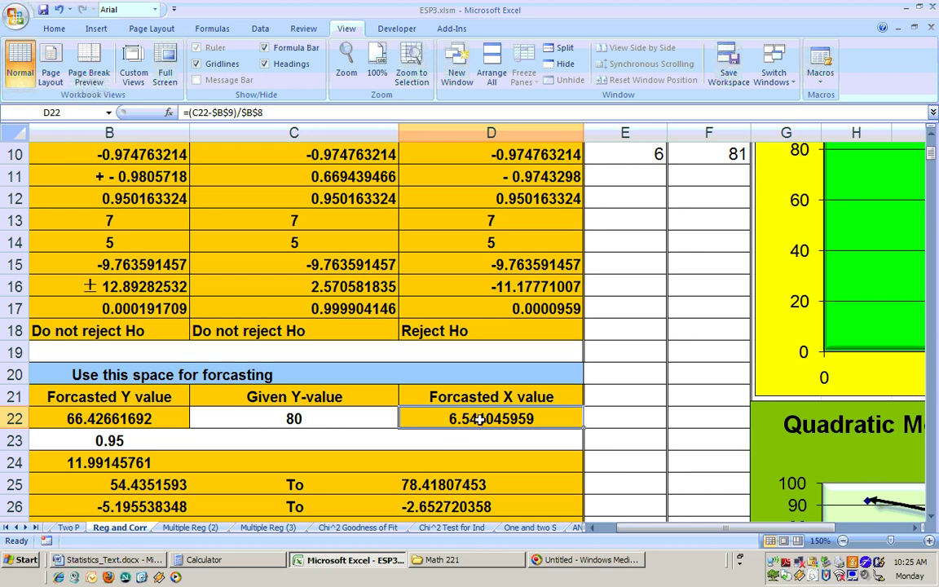
Examine the coefficient of determination in row 12 for the two-tailed and right-tailed tests.
click(618, 528)
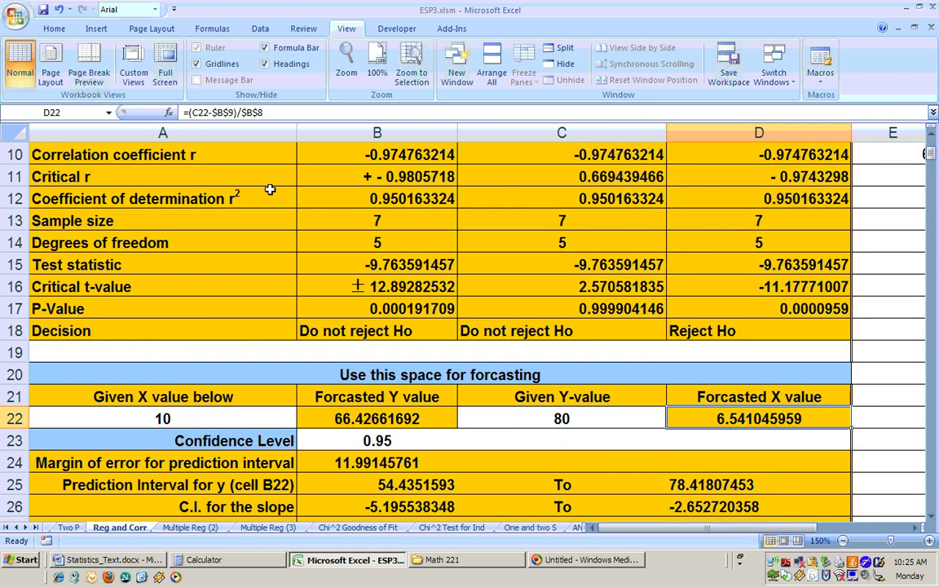
click(406, 196)
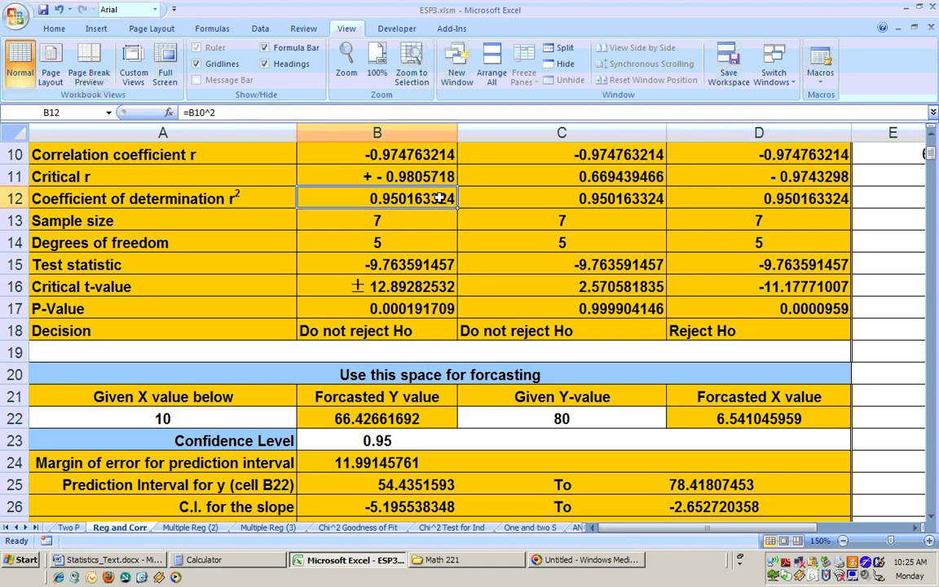
click(561, 211)
click(526, 181)
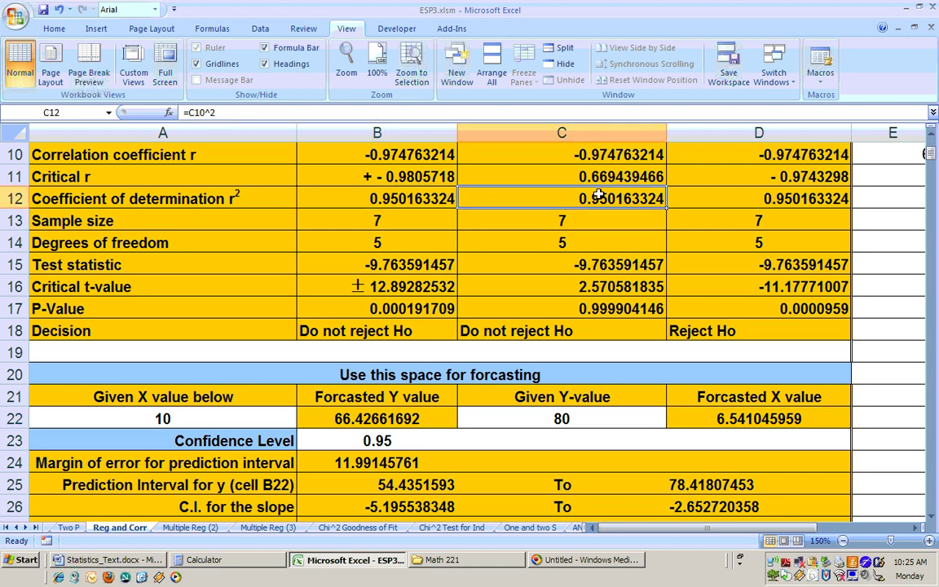
Examine the left-tailed coefficient of determination in D12 and compare it with the R² shown on the Linear Model chart.
click(747, 194)
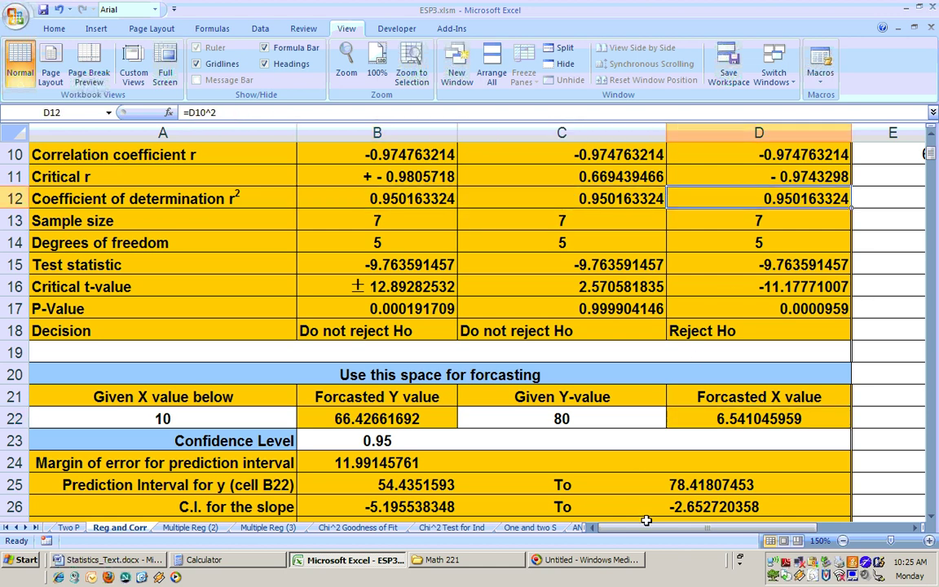
drag(645, 520, 701, 534)
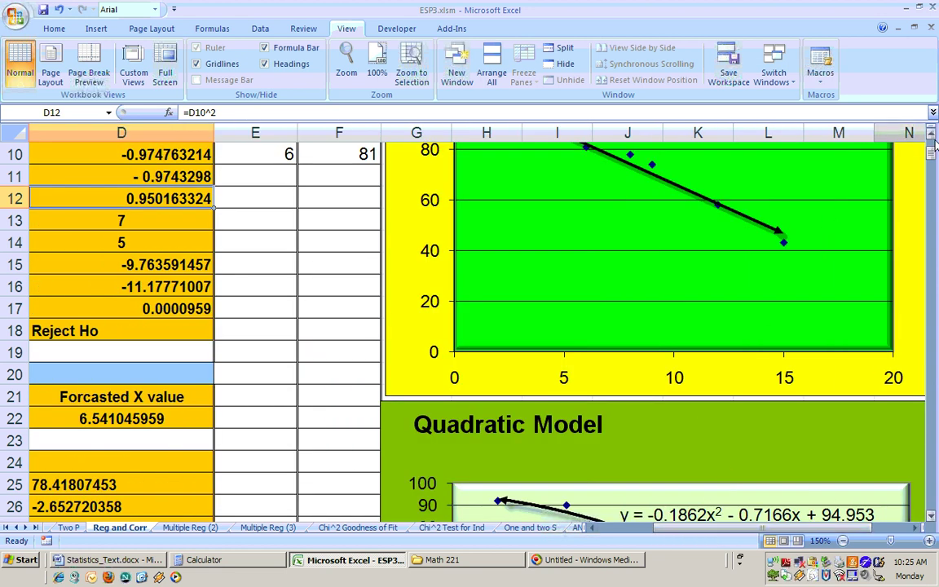
scroll(897, 171, up, 2)
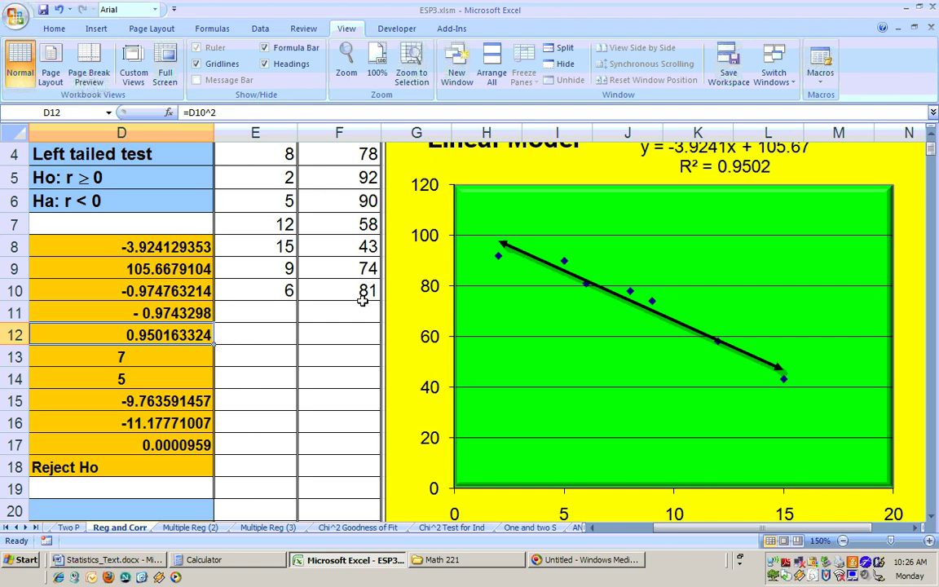
Review the two-tailed coefficient of determination in B12 alongside the X Values and Y Values columns.
drag(683, 522, 597, 522)
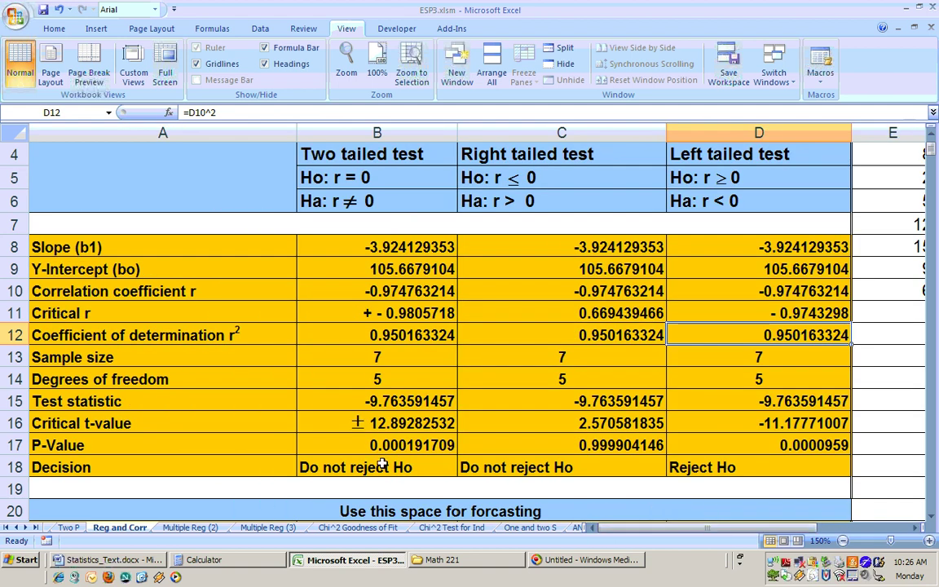
click(408, 335)
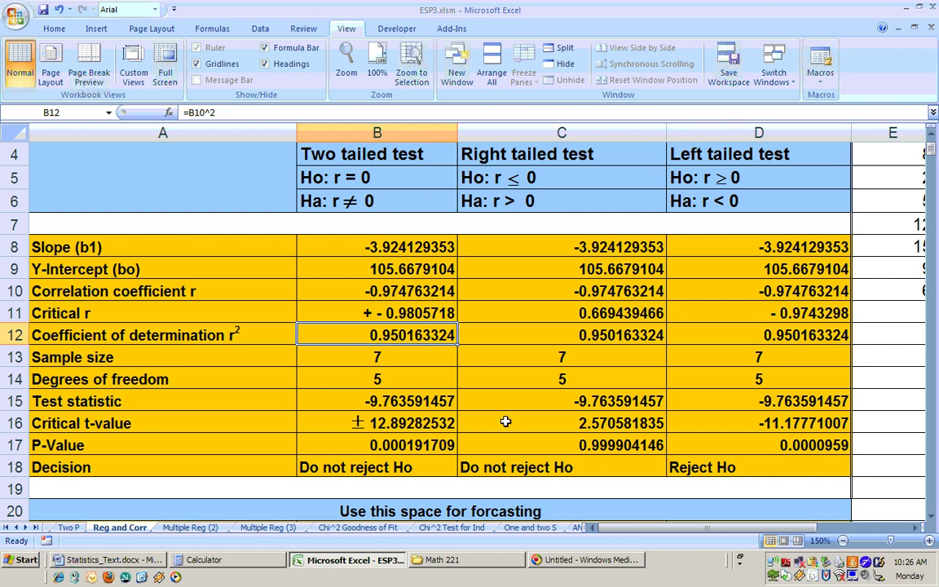
drag(643, 530, 642, 534)
click(931, 136)
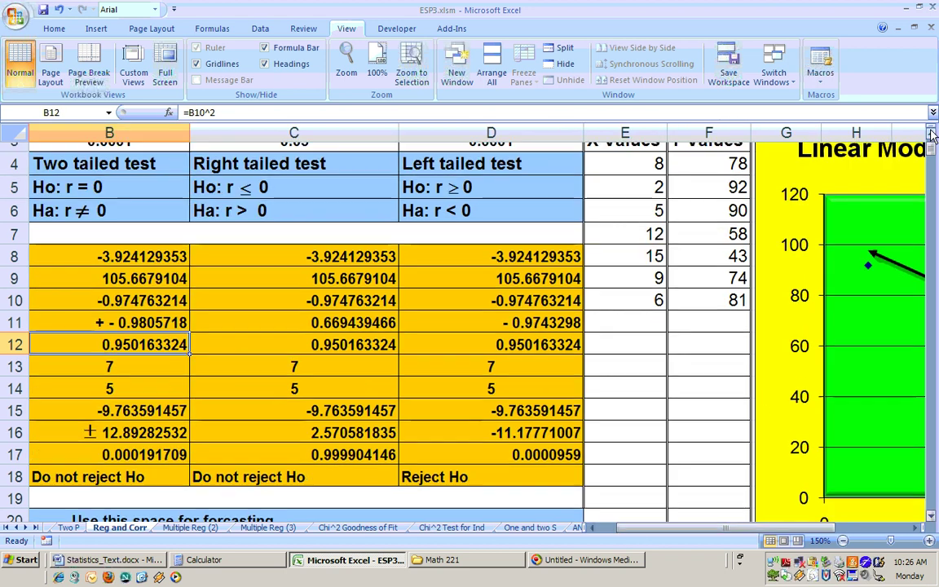
click(932, 137)
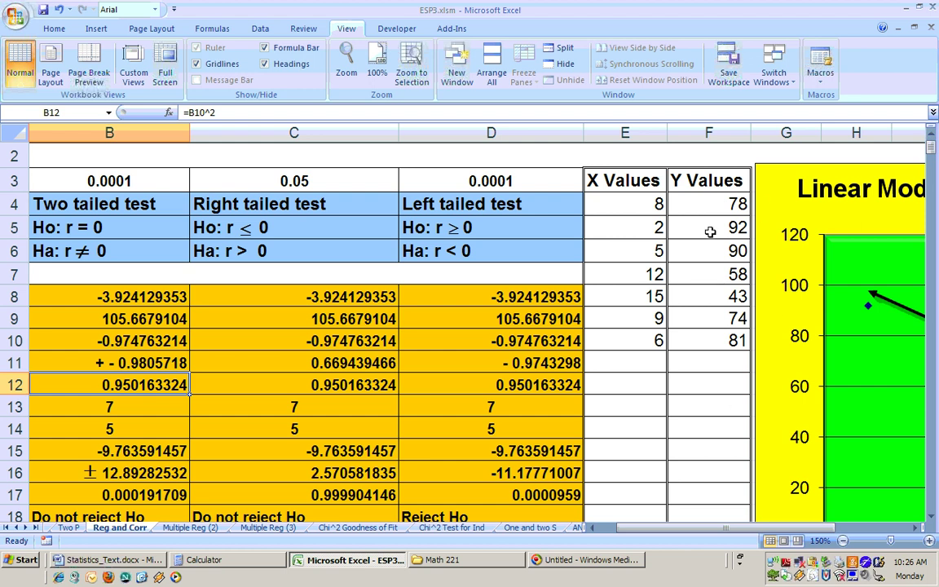